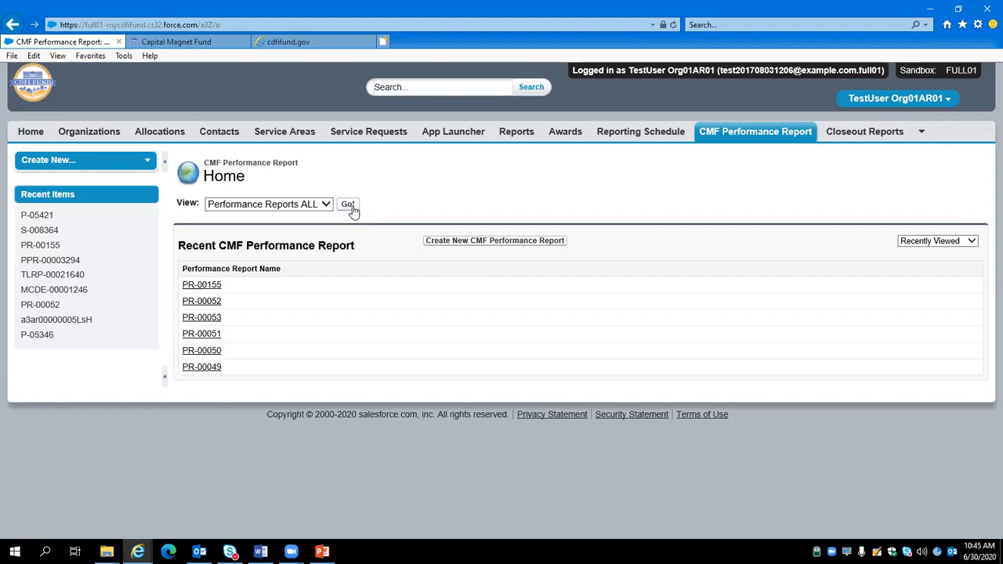
# Step: Open performance report PR-00155 and locate the total DAE allowed by searching the page for "direct"
pyautogui.click(216, 288)
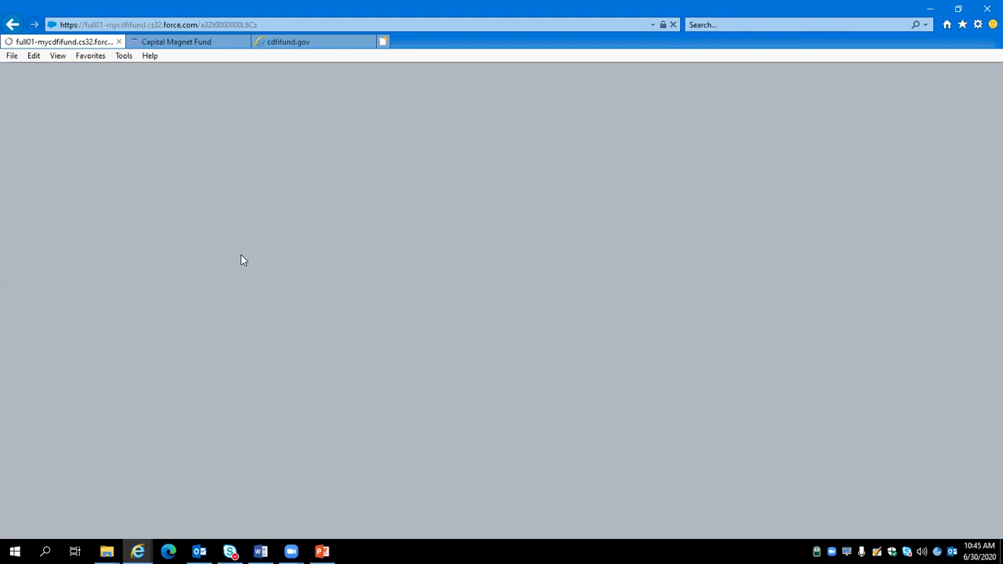
pyautogui.scroll(-1, 295, 278)
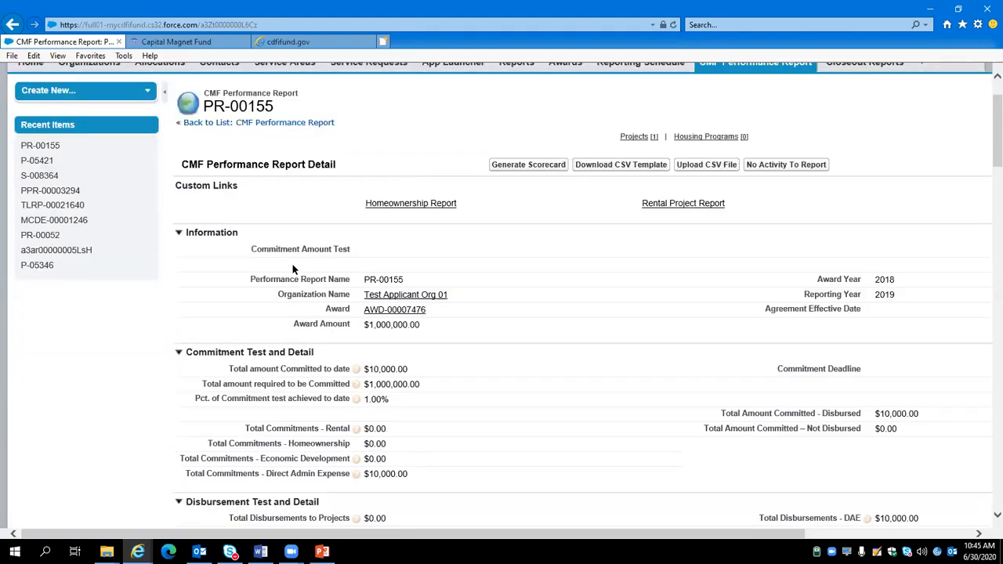
pyautogui.hotkey('ctrl', 'f')
pyautogui.write('direct')
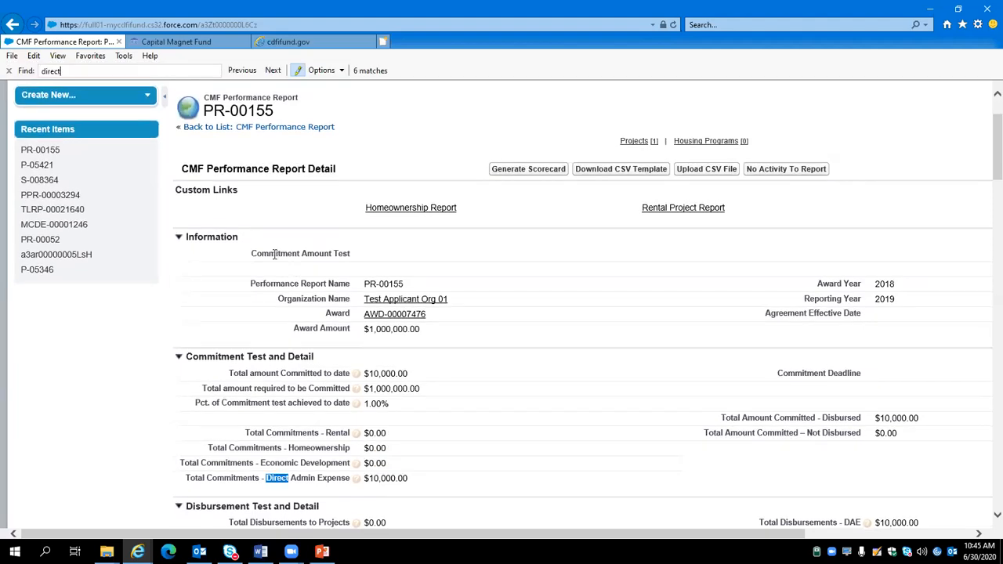
pyautogui.scroll(-10, 329, 298)
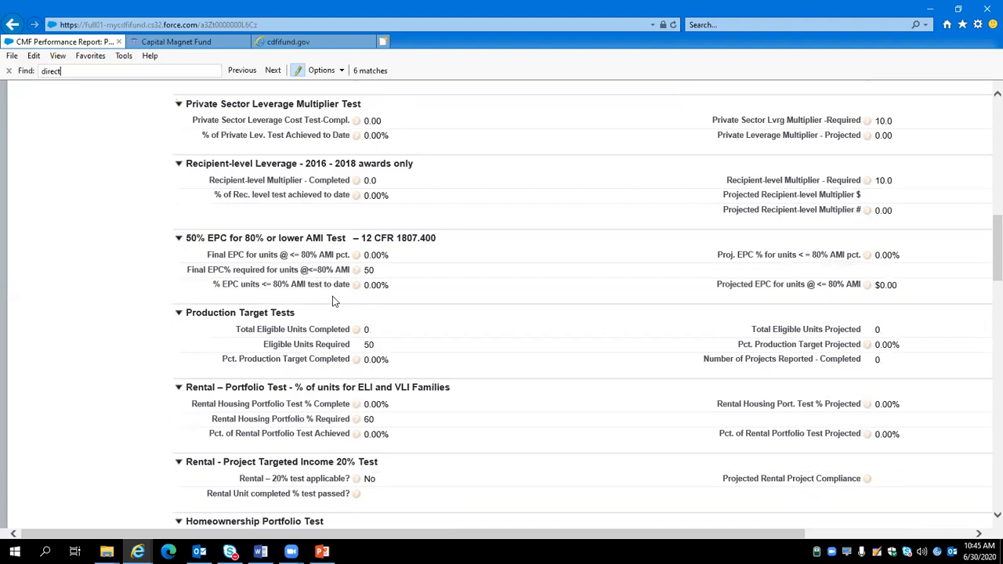
pyautogui.scroll(-8, 329, 298)
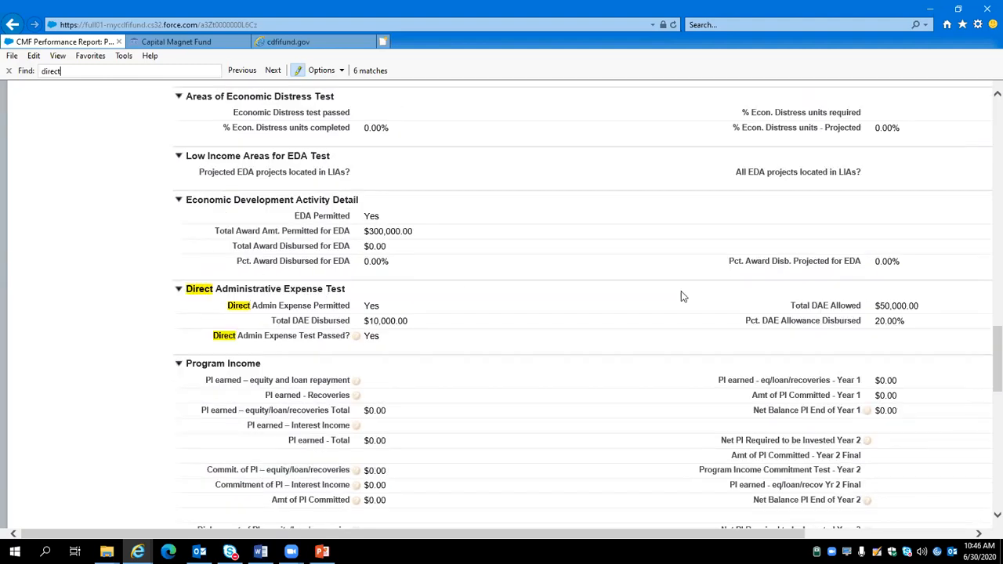
pyautogui.doubleClick(811, 306)
pyautogui.moveTo(811, 305); pyautogui.dragTo(816, 306)
pyautogui.moveTo(874, 308); pyautogui.dragTo(917, 310)
# Step: Start a new project under the performance report with the Direct Administrative Expenses record type
pyautogui.scroll(3, 414, 370)
pyautogui.scroll(15, 414, 371)
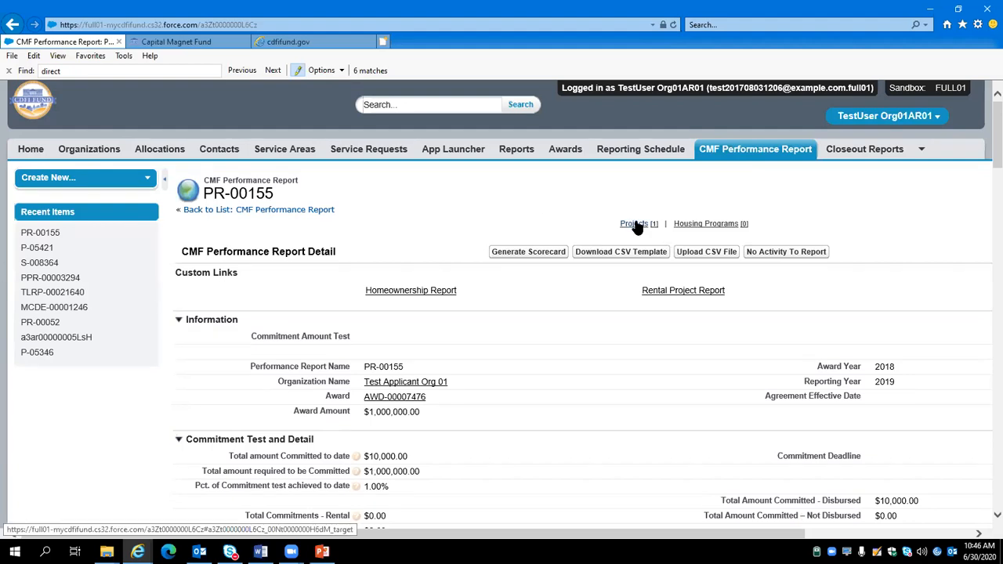
pyautogui.moveTo(639, 227)
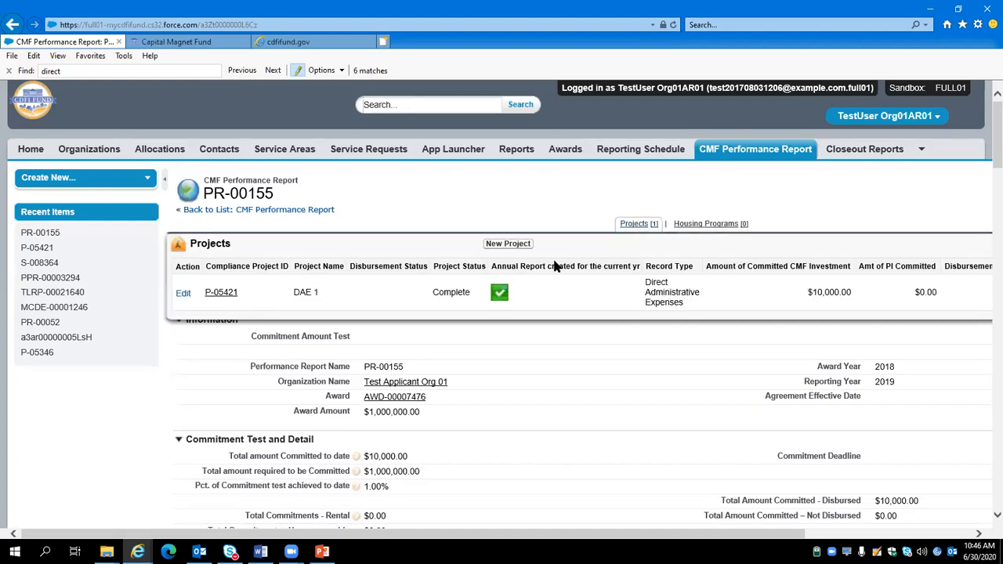
pyautogui.click(520, 248)
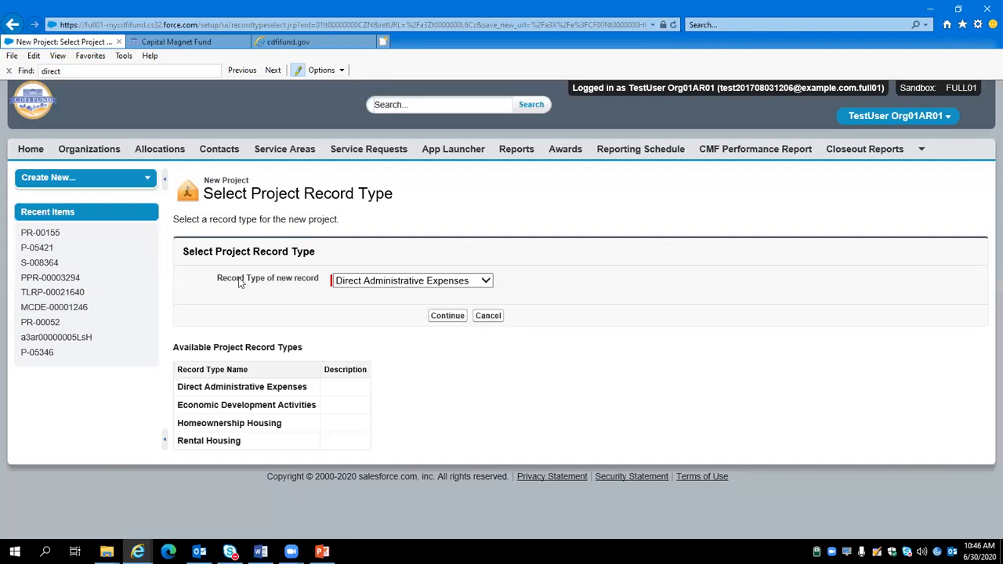
pyautogui.click(396, 287)
pyautogui.click(395, 283)
pyautogui.click(442, 317)
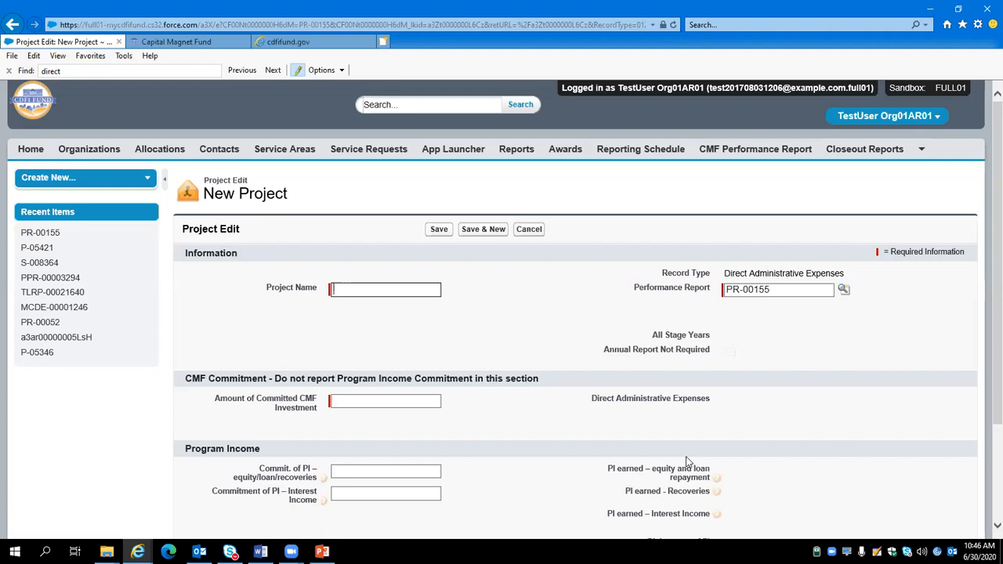
# Step: Name the project DAE 2, set the amount of committed CMF investment to $10,000, and save it
pyautogui.write('DAE 2')
pyautogui.scroll(-1, 540, 373)
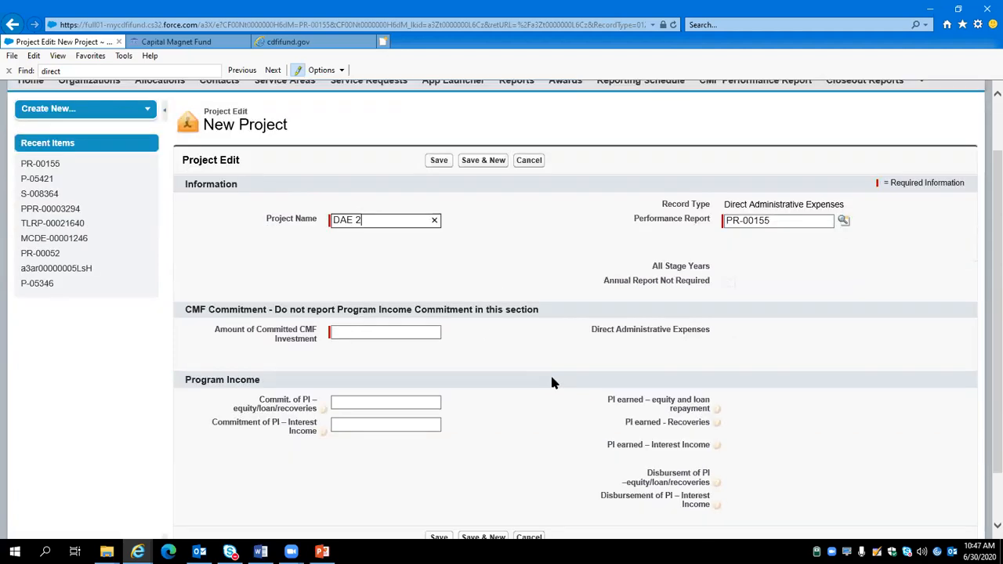
pyautogui.click(388, 333)
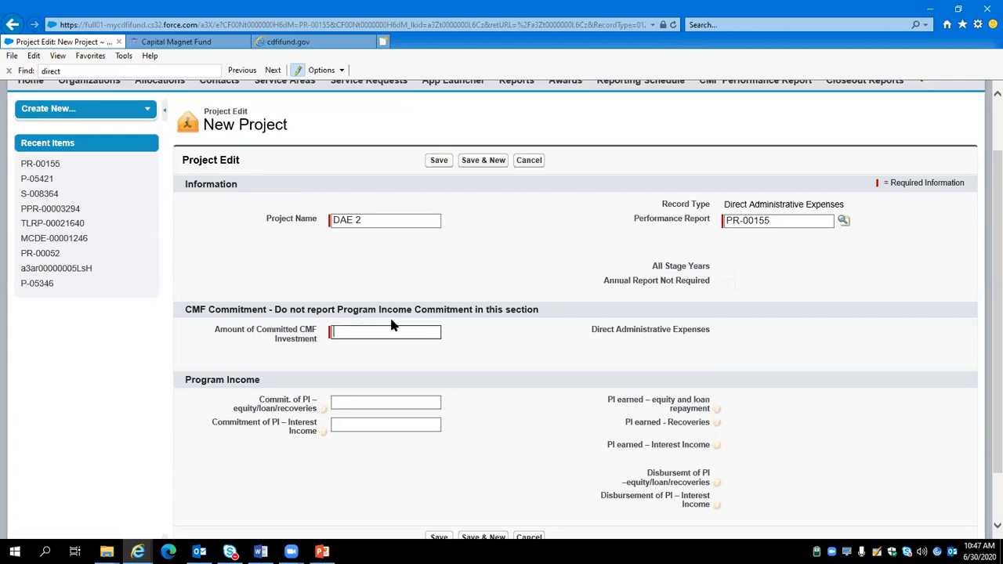
pyautogui.write('10')
pyautogui.write('000')
pyautogui.click(470, 342)
pyautogui.click(438, 164)
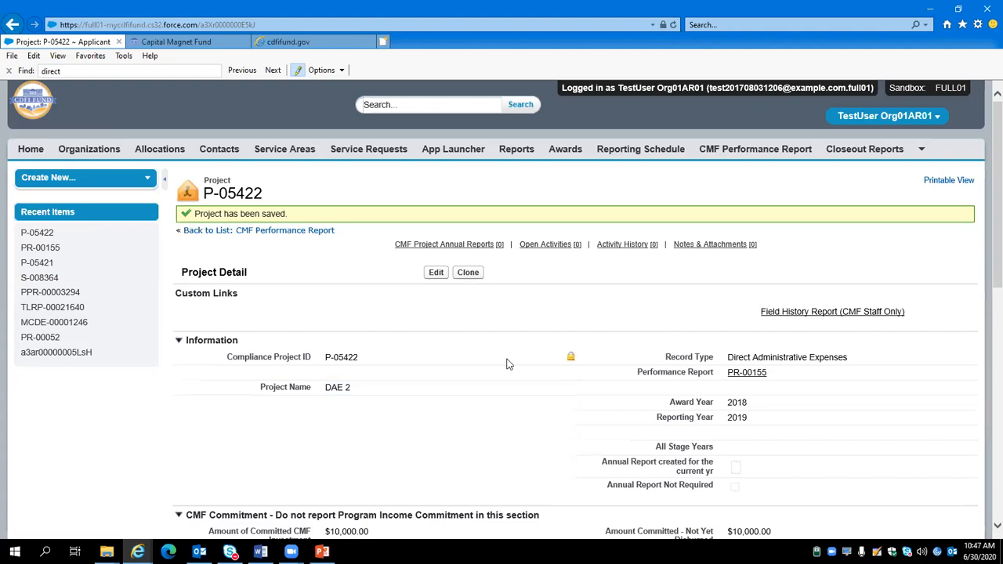
# Step: Review the saved DAE 2 project, then return to performance report PR-00155 and examine its total amount committed to date
pyautogui.scroll(-3, 157, 318)
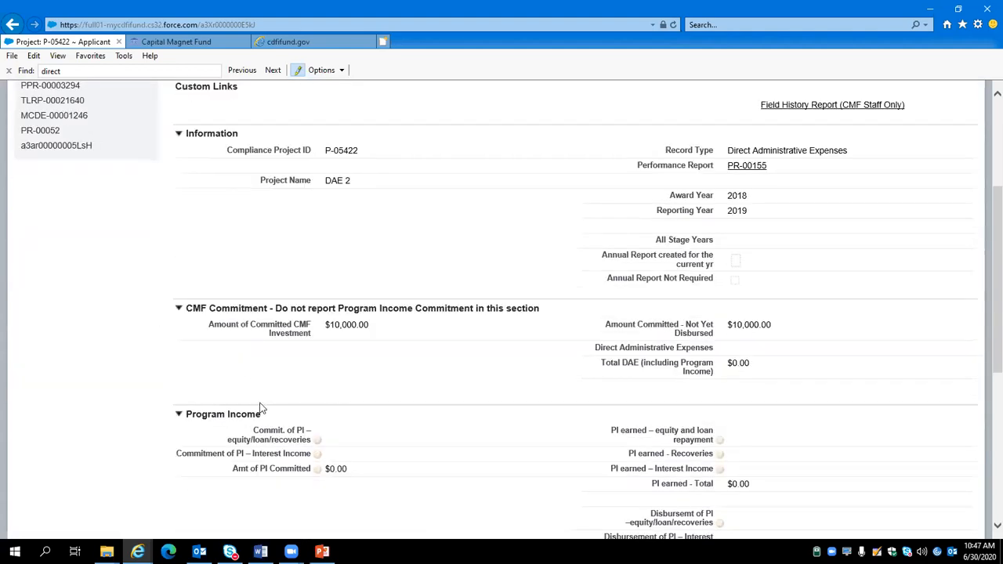
pyautogui.scroll(2, 259, 395)
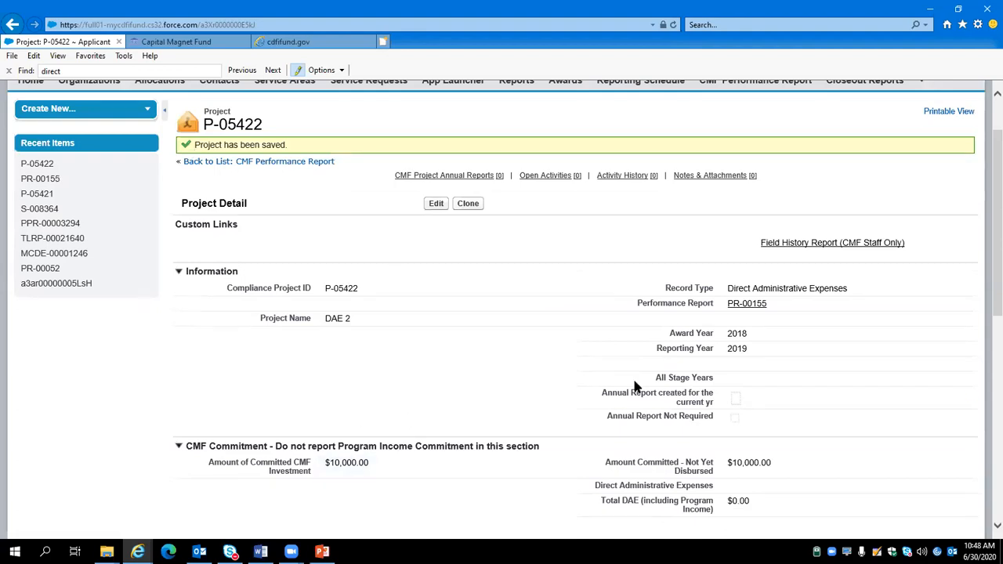
pyautogui.click(752, 305)
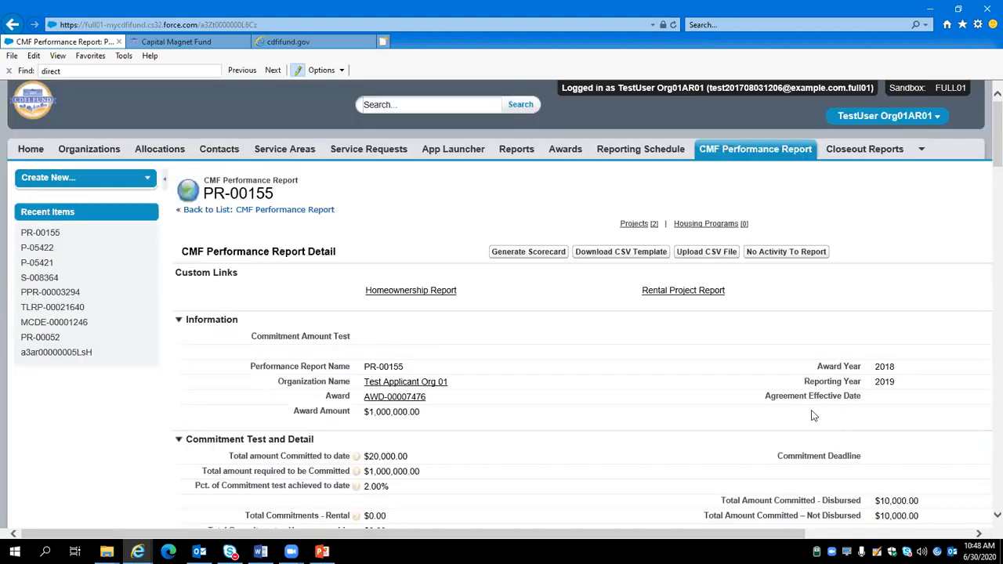
pyautogui.doubleClick(235, 460)
pyautogui.moveTo(265, 460); pyautogui.dragTo(431, 460)
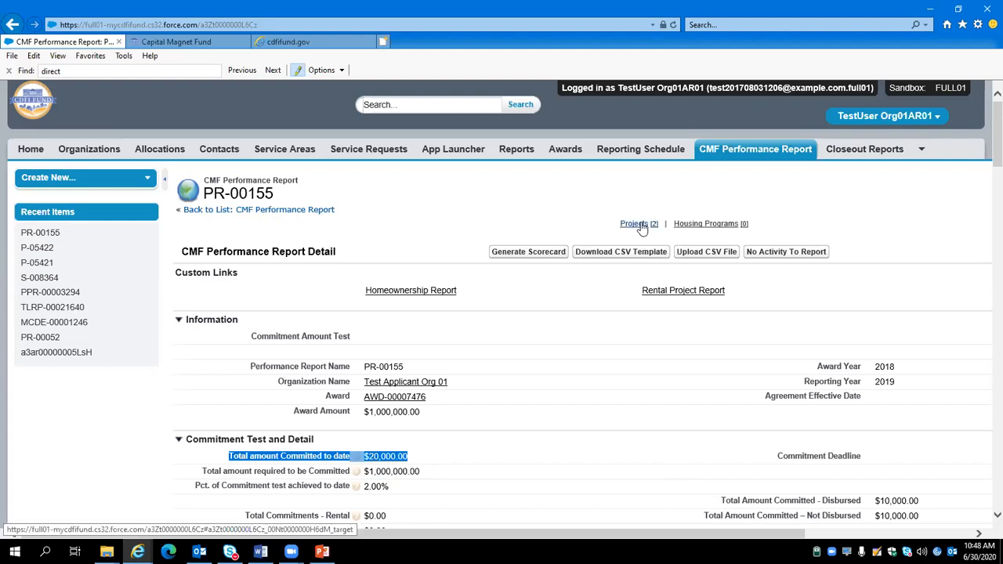
pyautogui.moveTo(641, 225)
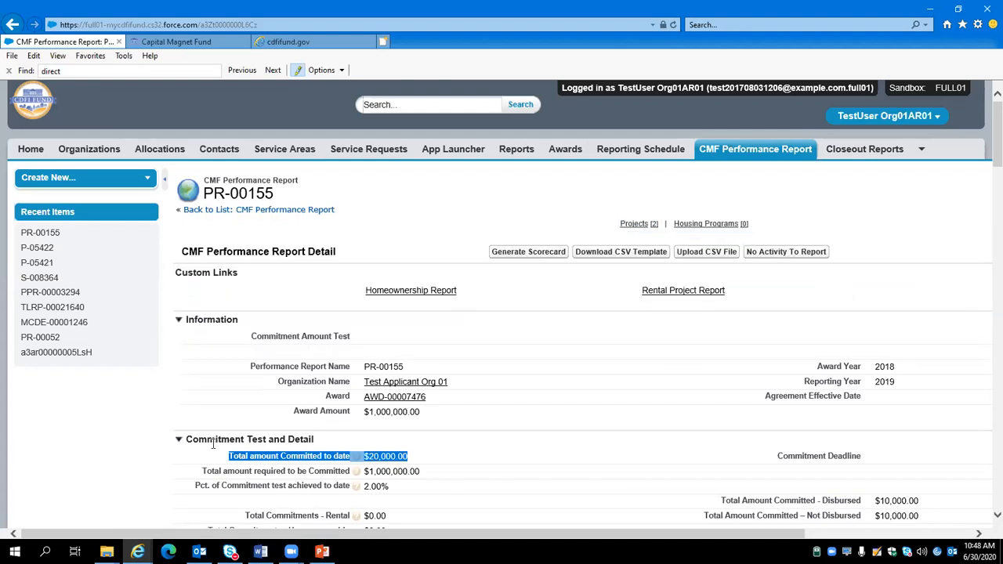
pyautogui.scroll(-1, 444, 444)
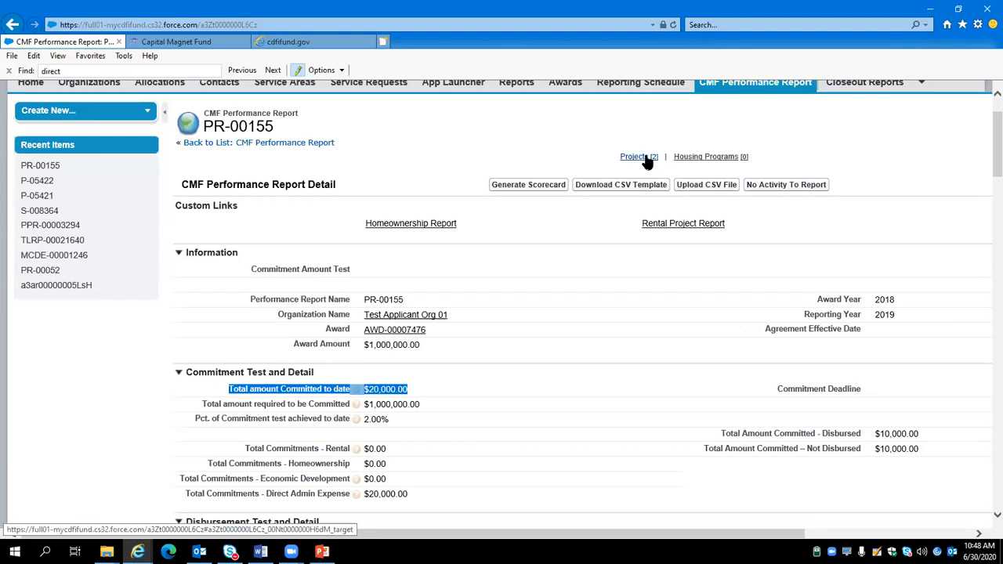
pyautogui.moveTo(641, 157)
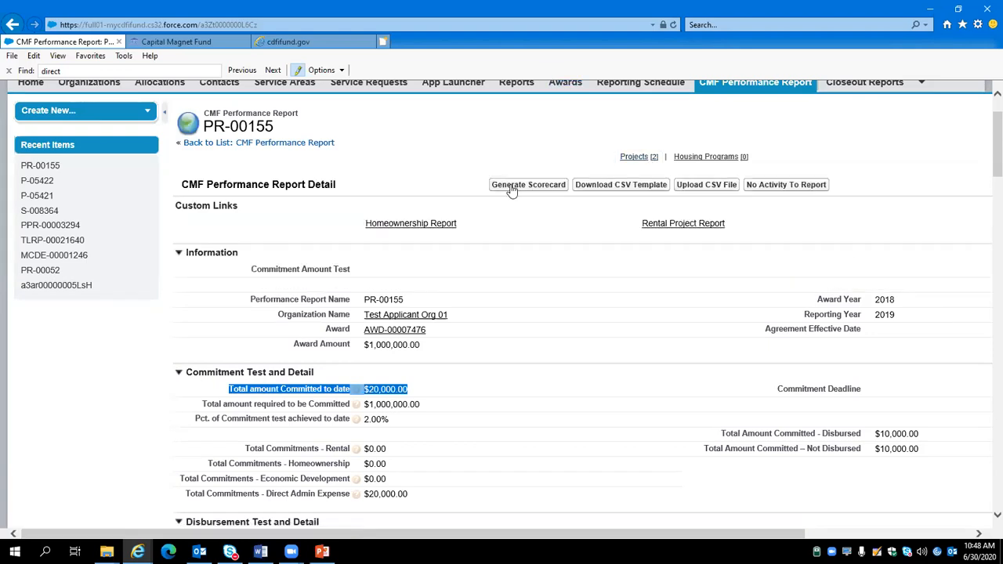
# Step: Try to generate the scorecard for the performance report and read the issue listed for its related project
pyautogui.click(511, 190)
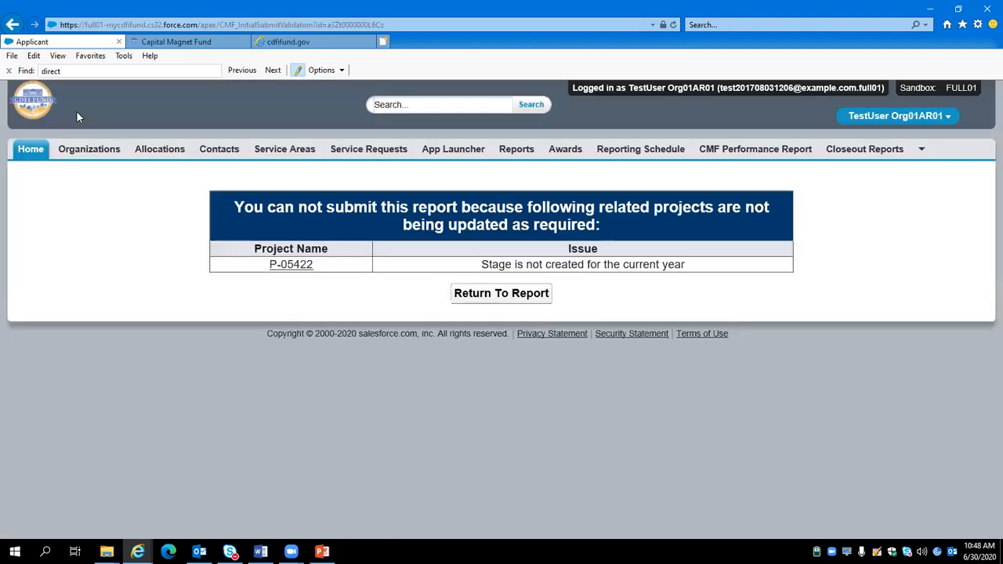
pyautogui.click(9, 71)
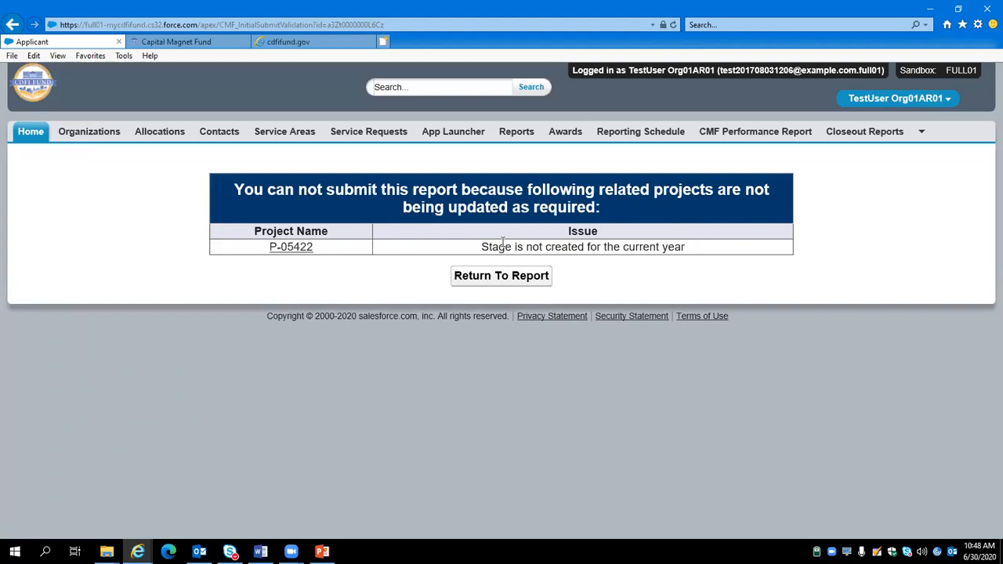
pyautogui.moveTo(481, 246); pyautogui.dragTo(588, 247)
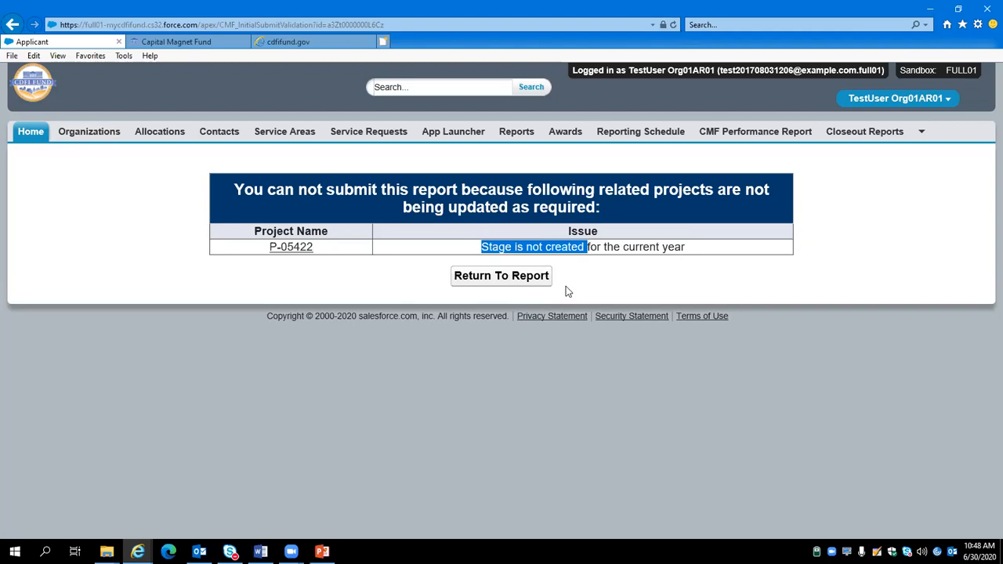
# Step: Create and save an annual report for project P-05422 with a total CMF disbursement through FYE of $10,000
pyautogui.click(292, 249)
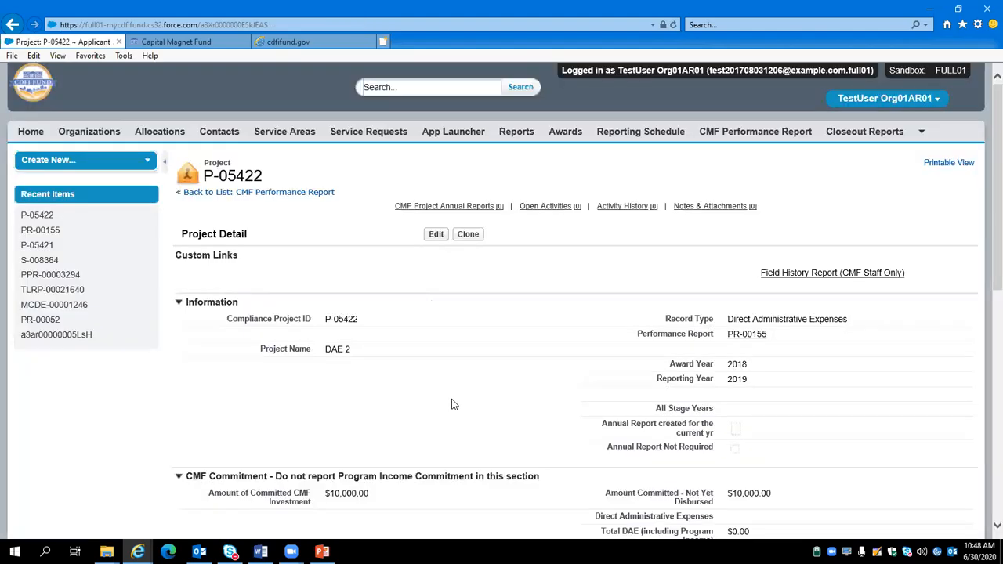
pyautogui.moveTo(402, 210)
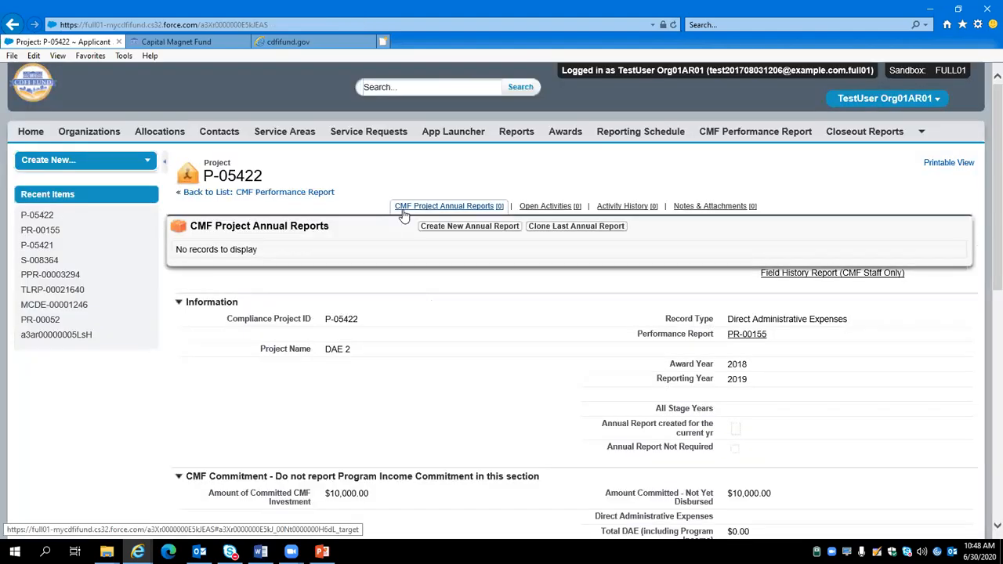
pyautogui.click(443, 229)
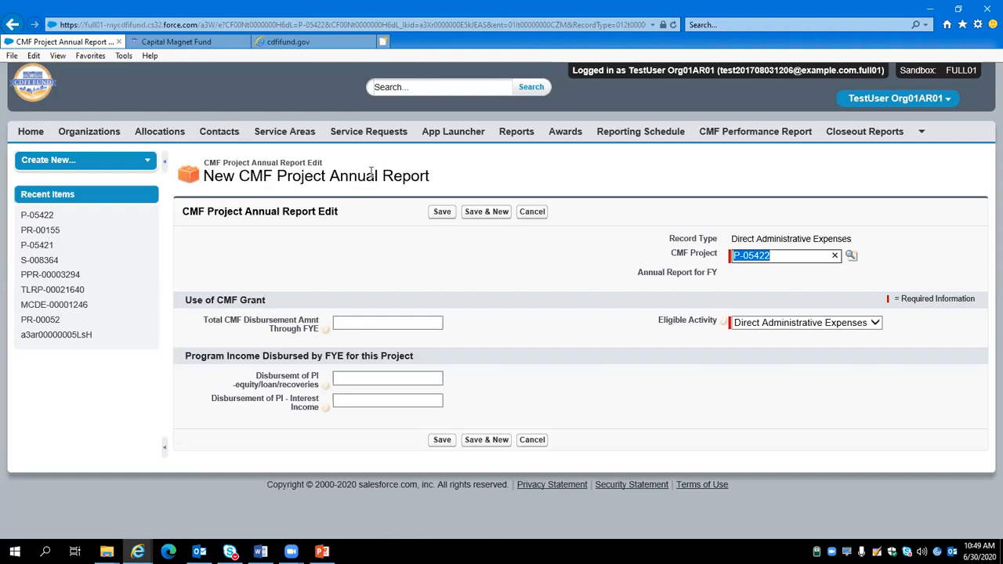
pyautogui.click(368, 324)
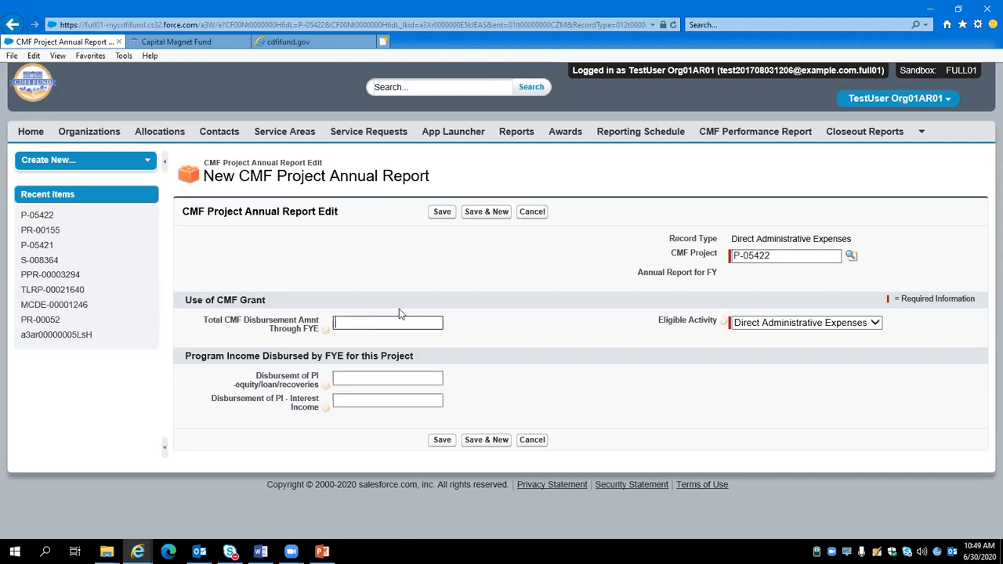
pyautogui.write('10000')
pyautogui.click(439, 211)
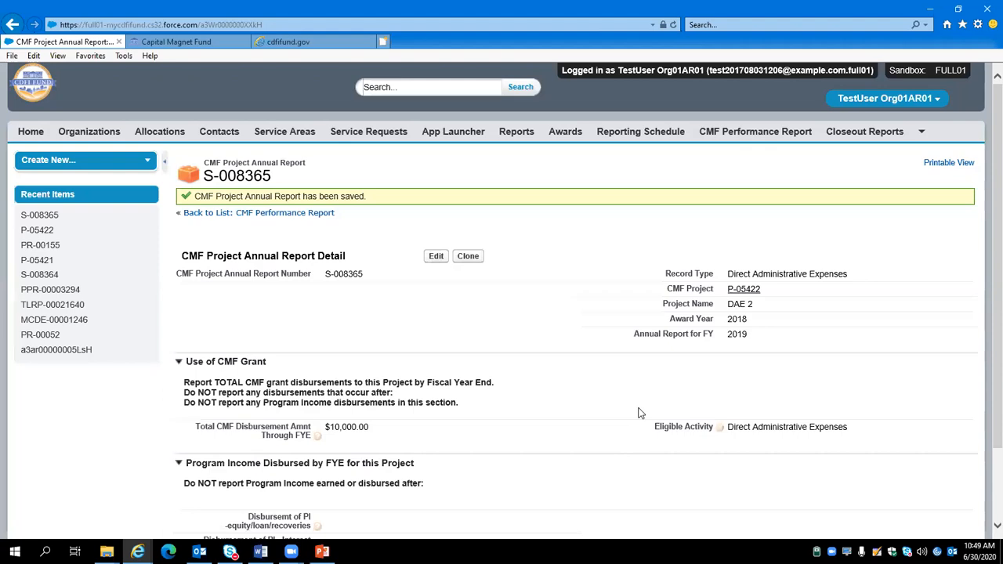
# Step: Check the DAE 2 project's annual report status and disbursement fields, and return to performance report PR-00155
pyautogui.click(751, 291)
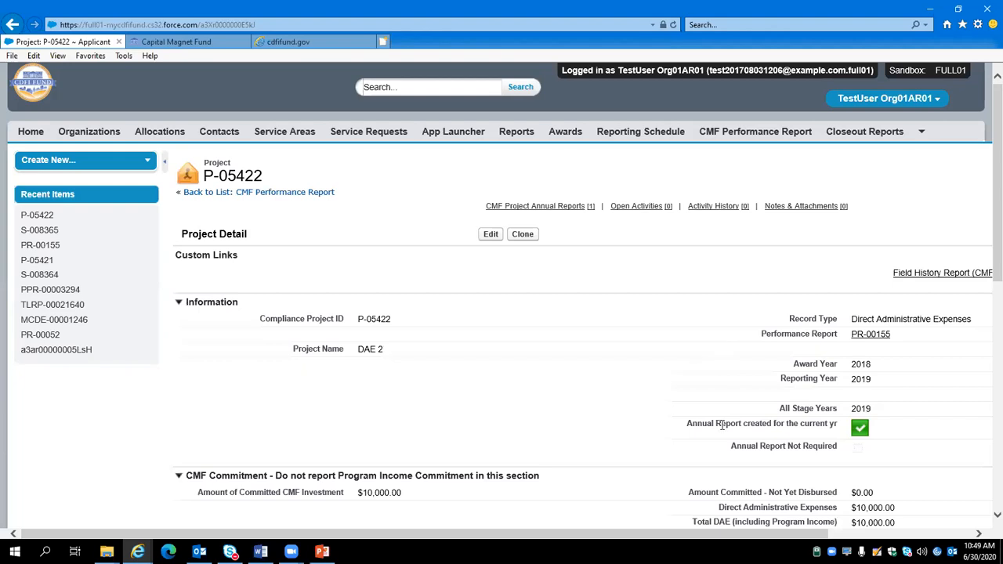
pyautogui.moveTo(684, 427); pyautogui.dragTo(832, 434)
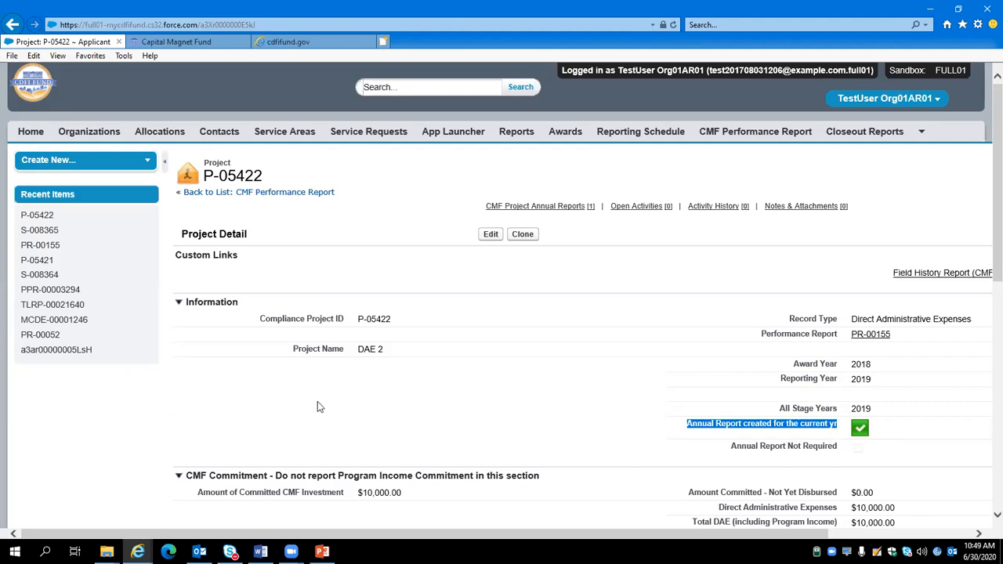
pyautogui.scroll(-3, 317, 402)
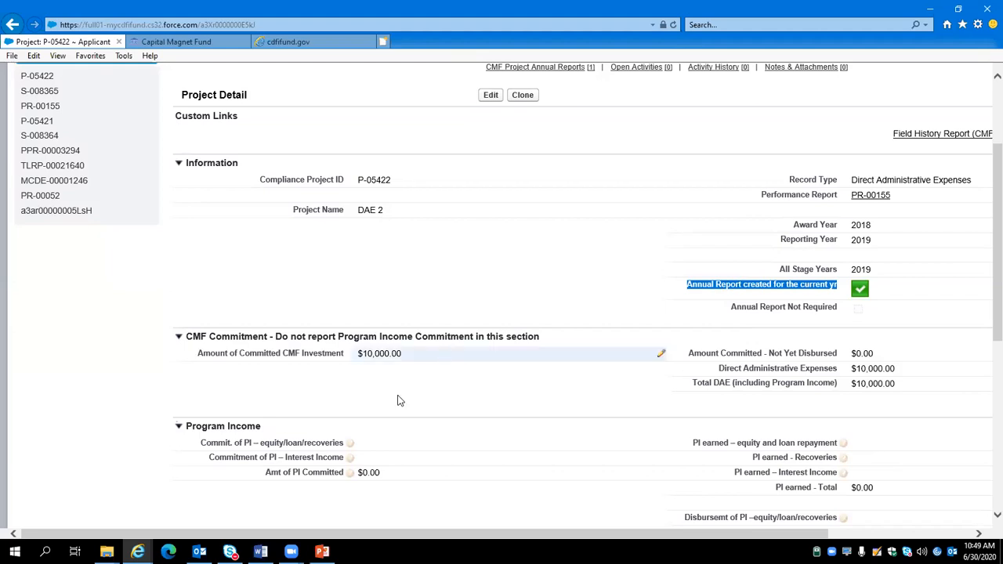
pyautogui.scroll(3, 426, 230)
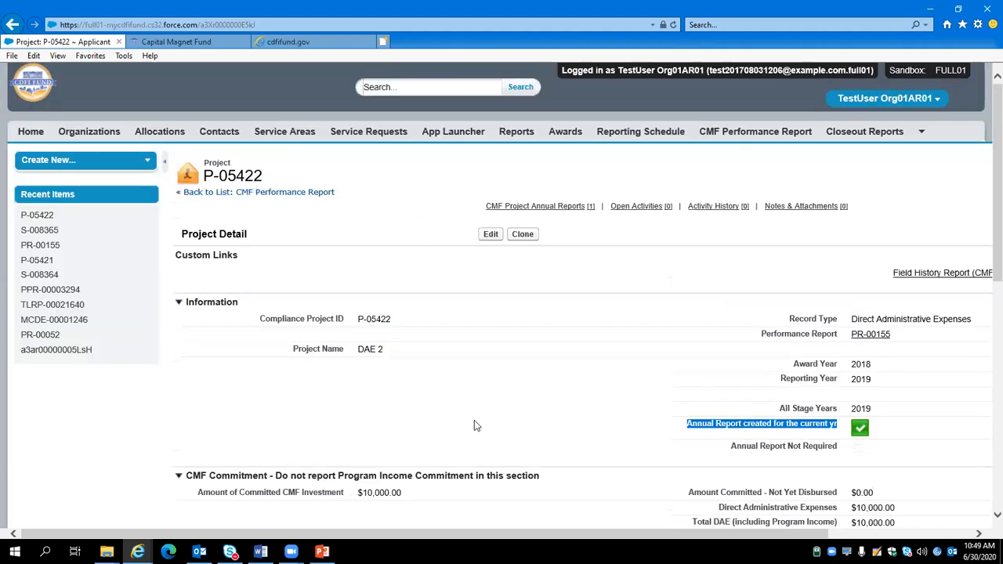
pyautogui.scroll(-3, 548, 410)
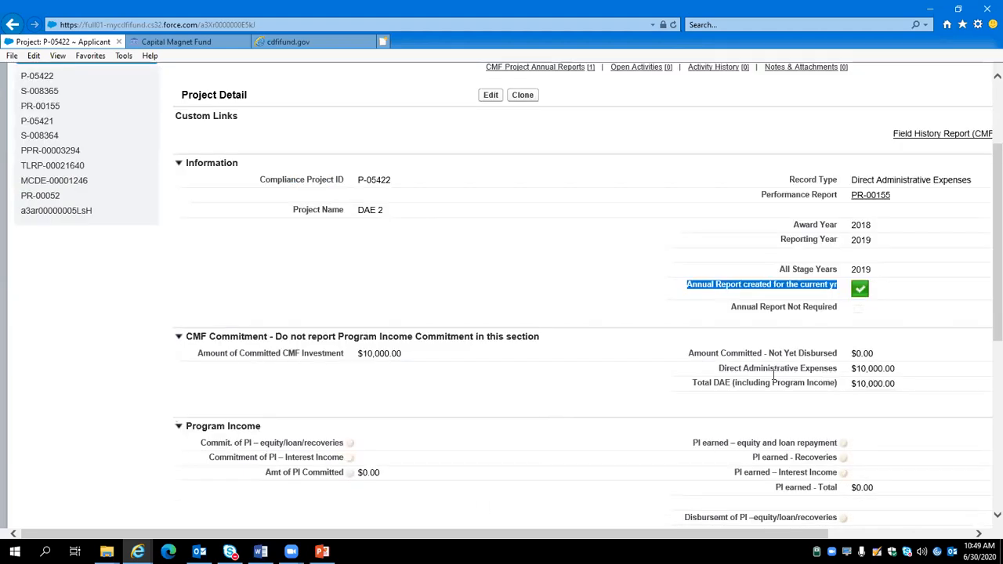
pyautogui.moveTo(739, 307); pyautogui.dragTo(706, 324)
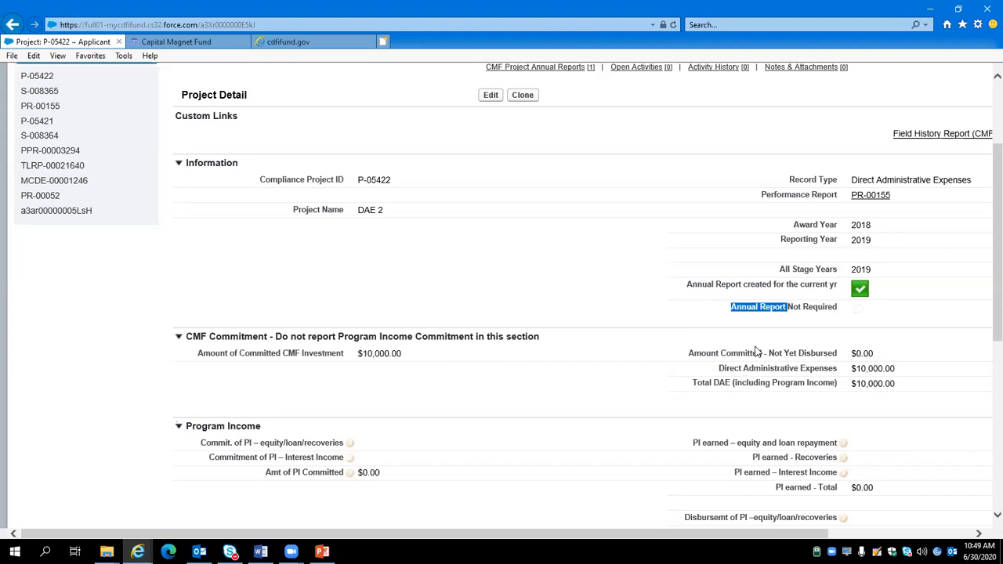
pyautogui.scroll(3, 756, 352)
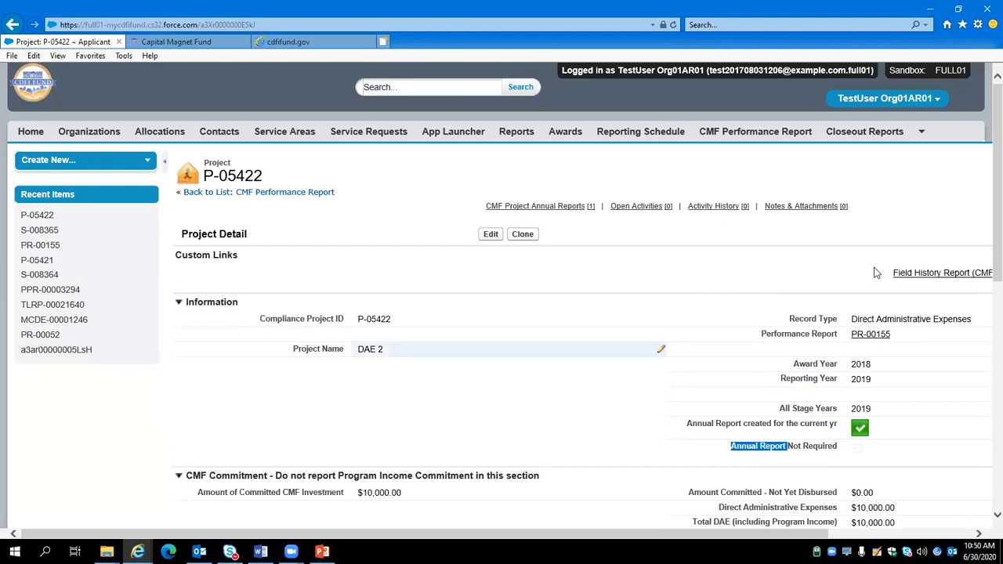
pyautogui.click(873, 336)
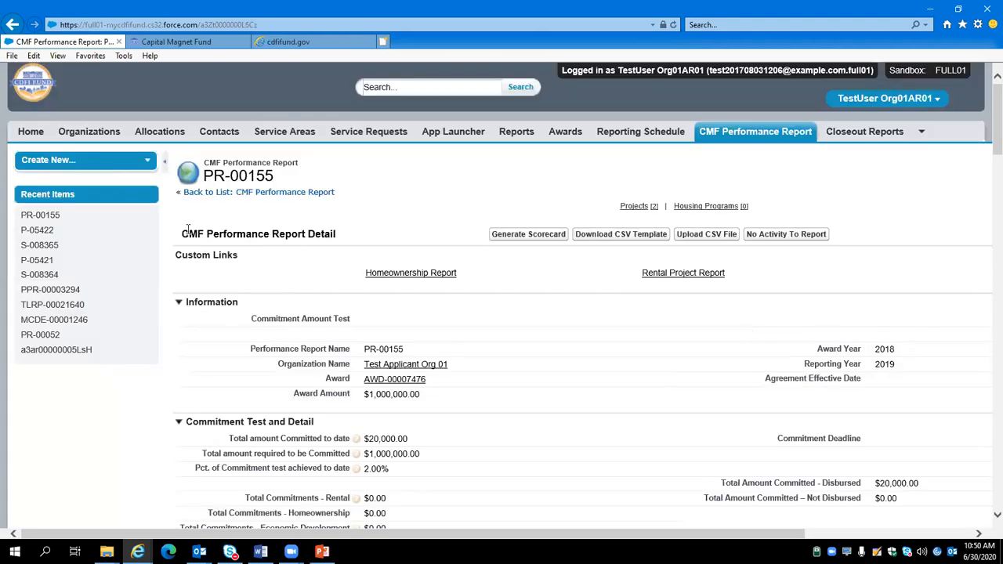
# Step: Generate the performance scorecard for report PR-00155 and examine its eligible activities measures and non-compliance explanation fields
pyautogui.tripleClick(339, 234)
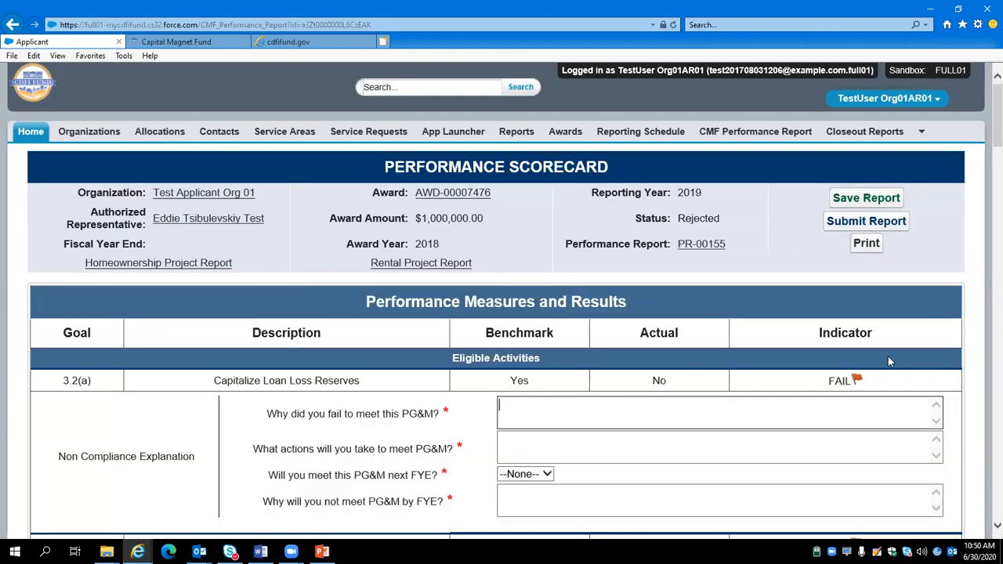
pyautogui.scroll(-9, 972, 425)
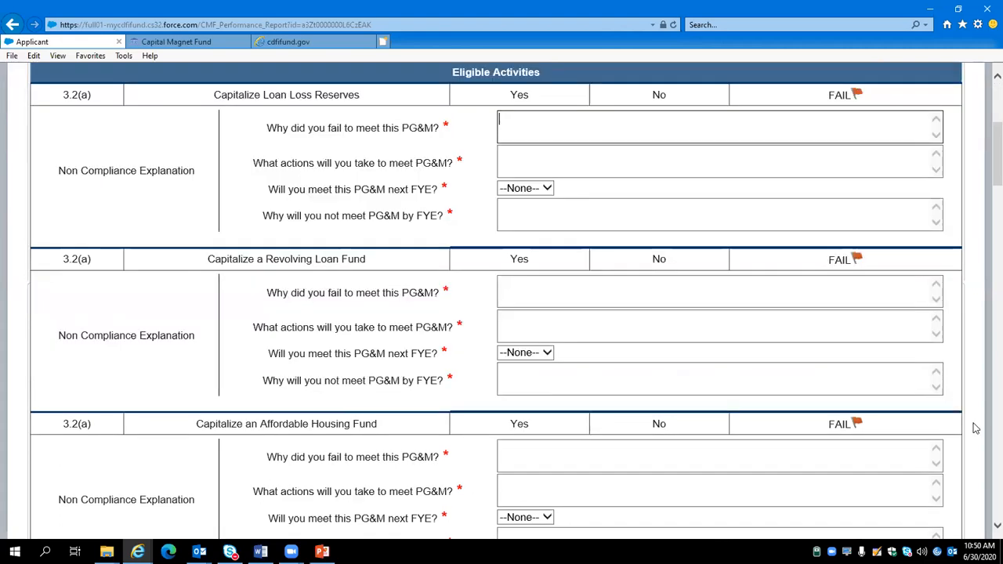
pyautogui.scroll(10, 979, 453)
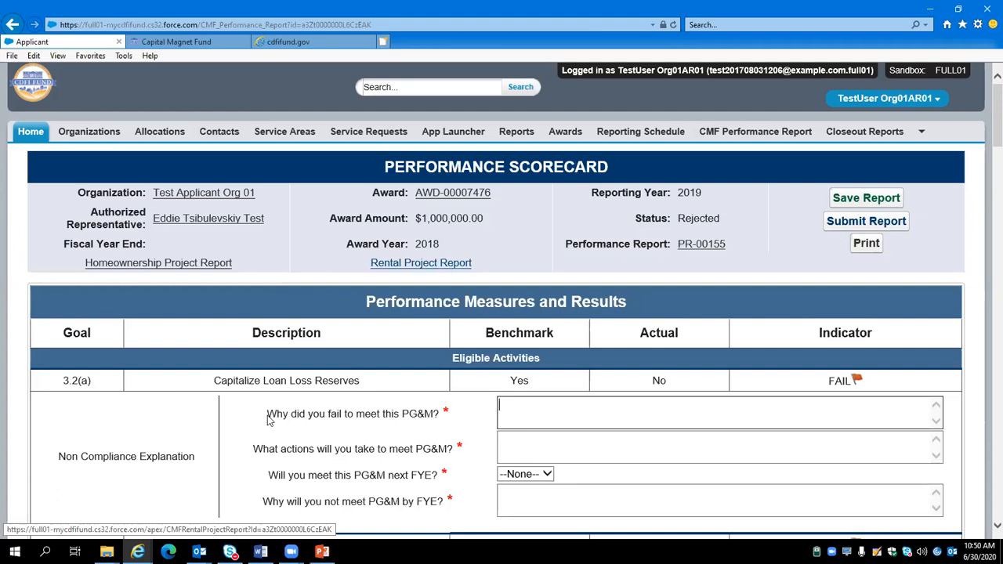
pyautogui.scroll(-1, 178, 374)
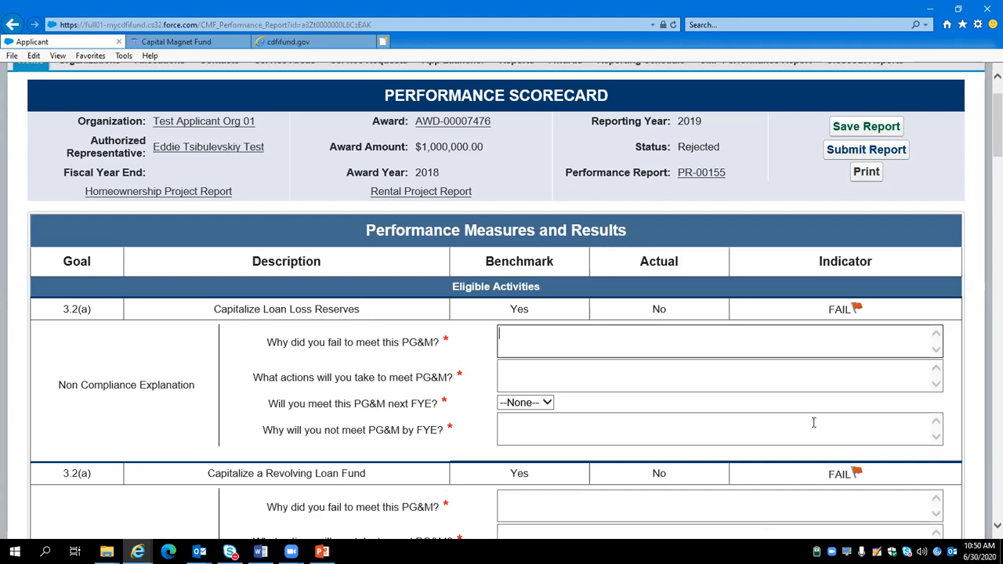
pyautogui.scroll(2, 744, 478)
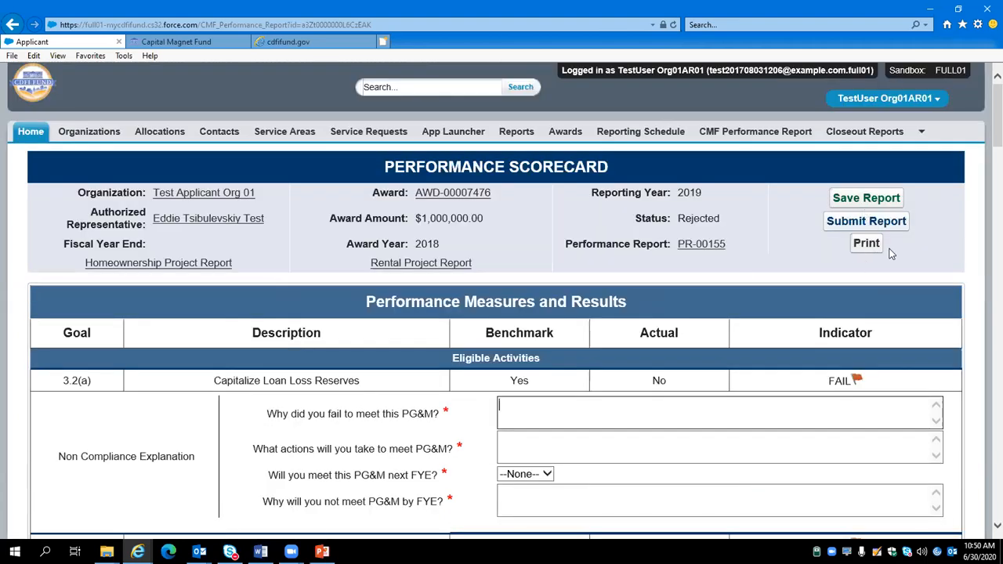
# Step: Switch to the PowerPoint training deck and present the Contact Info & Support slide as a full-screen slide show
pyautogui.click(322, 552)
pyautogui.click(153, 292)
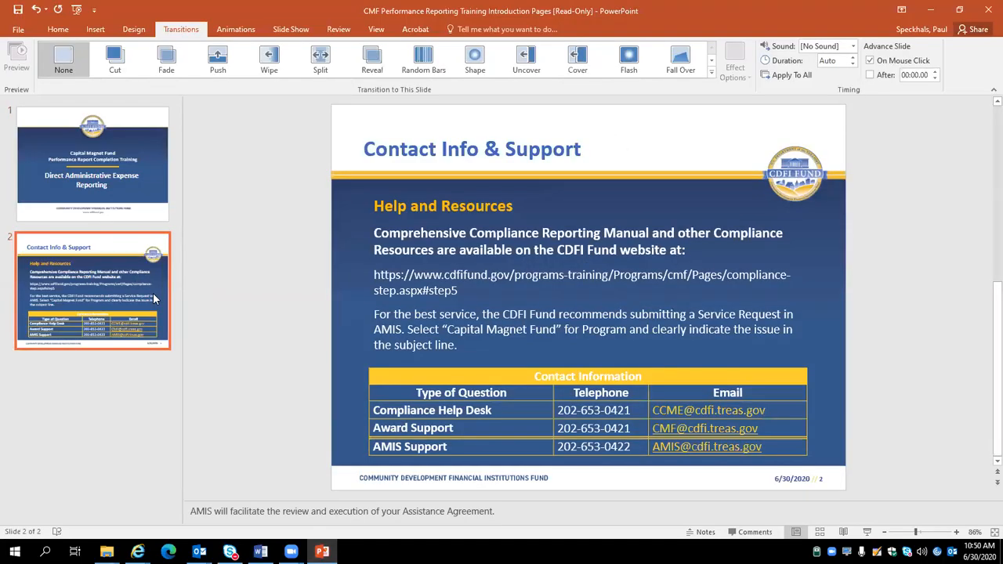
pyautogui.press('F5')
pyautogui.press('Right')
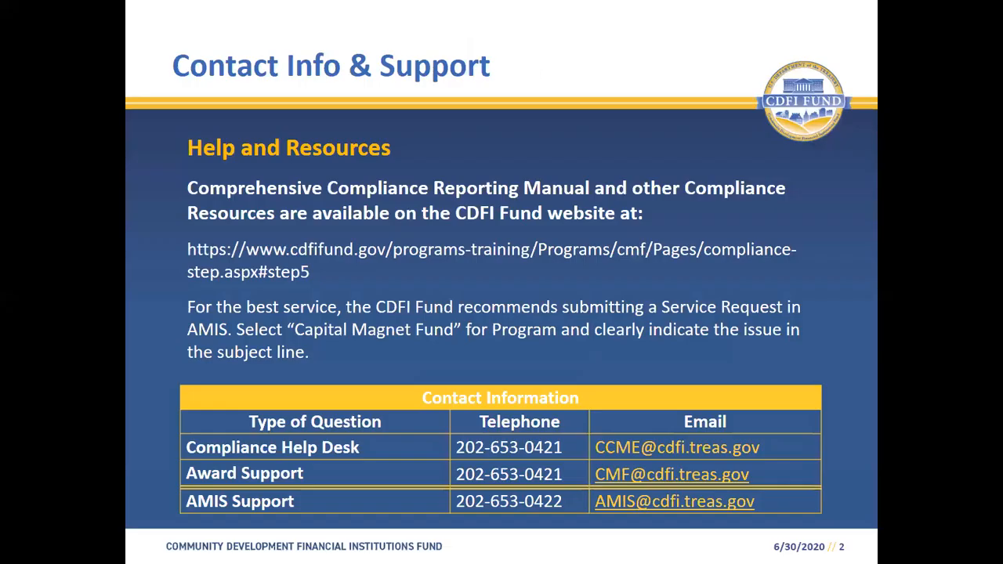